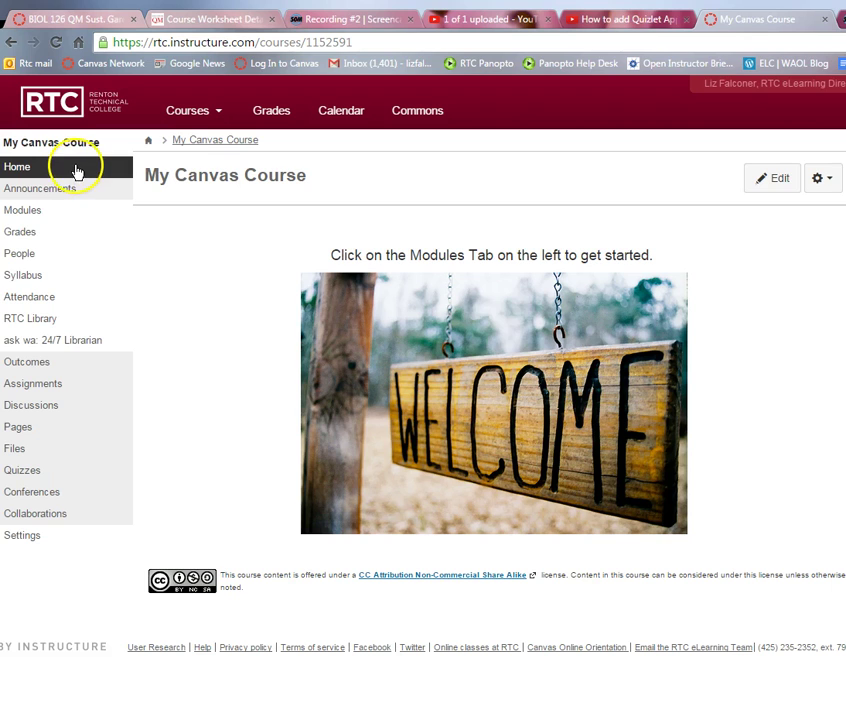
Step: Open the Settings page of My Canvas Course
left_click(22, 536)
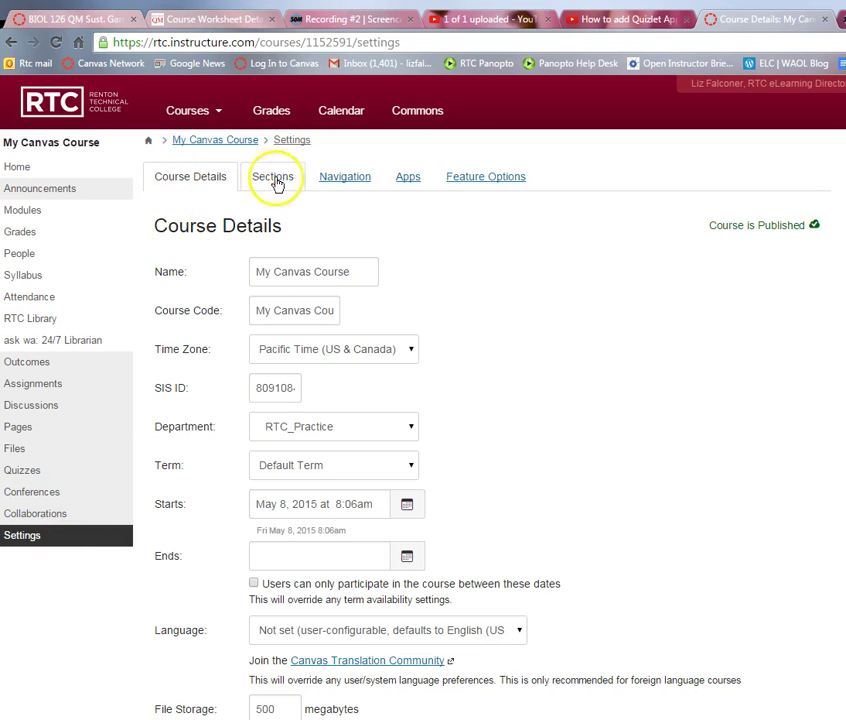
Step: List the course's external apps and filter them by name with 'qui' to find Quizlet
left_click(408, 175)
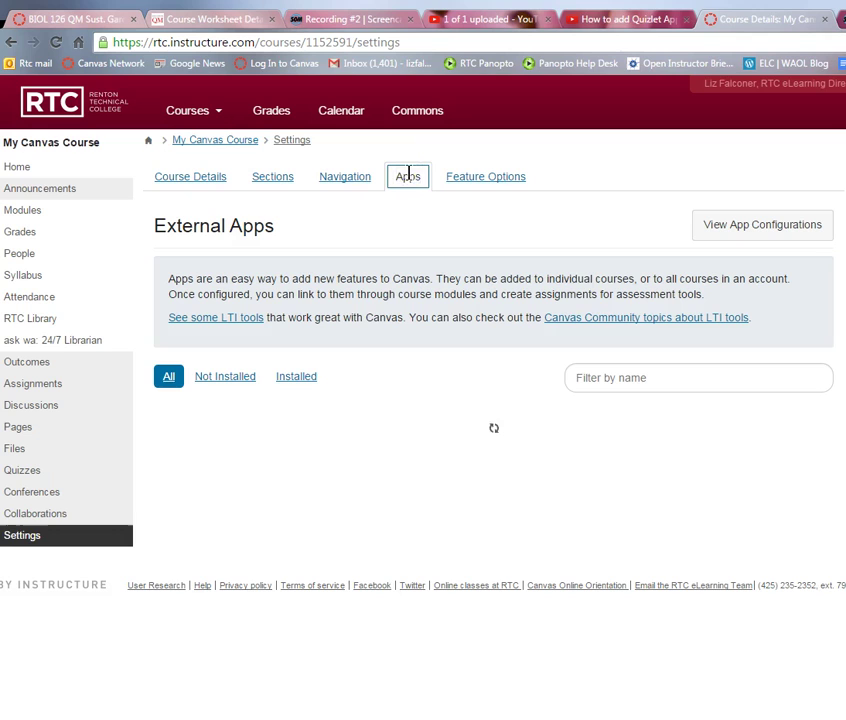
left_click(404, 167)
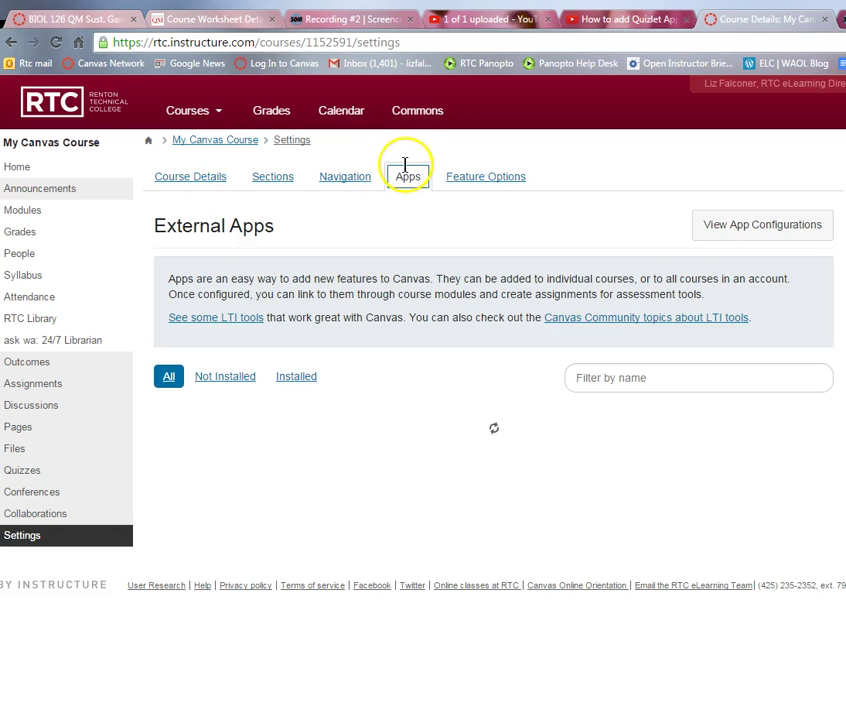
left_click(590, 381)
left_click(592, 380)
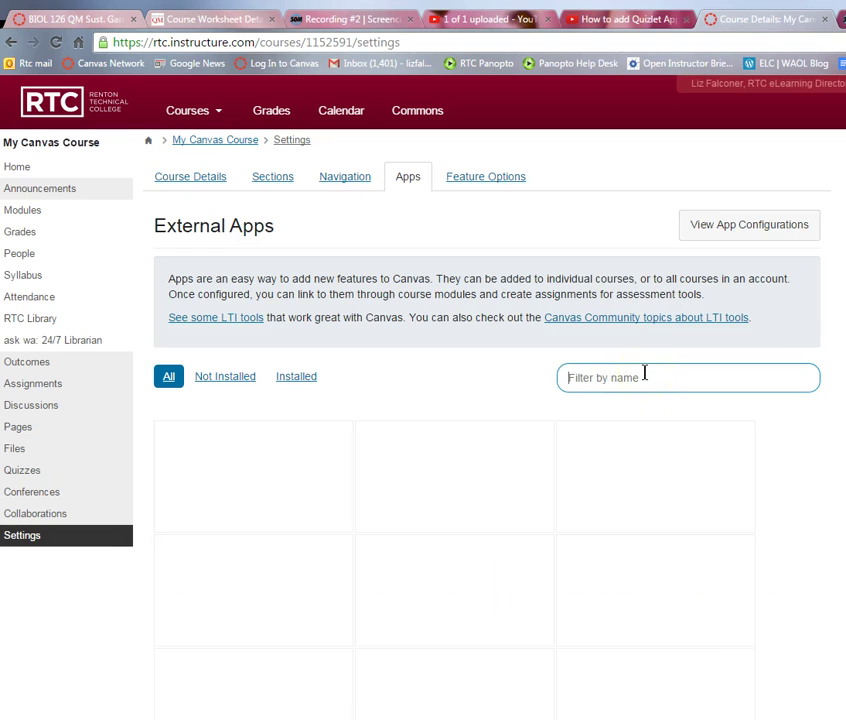
type("quiz")
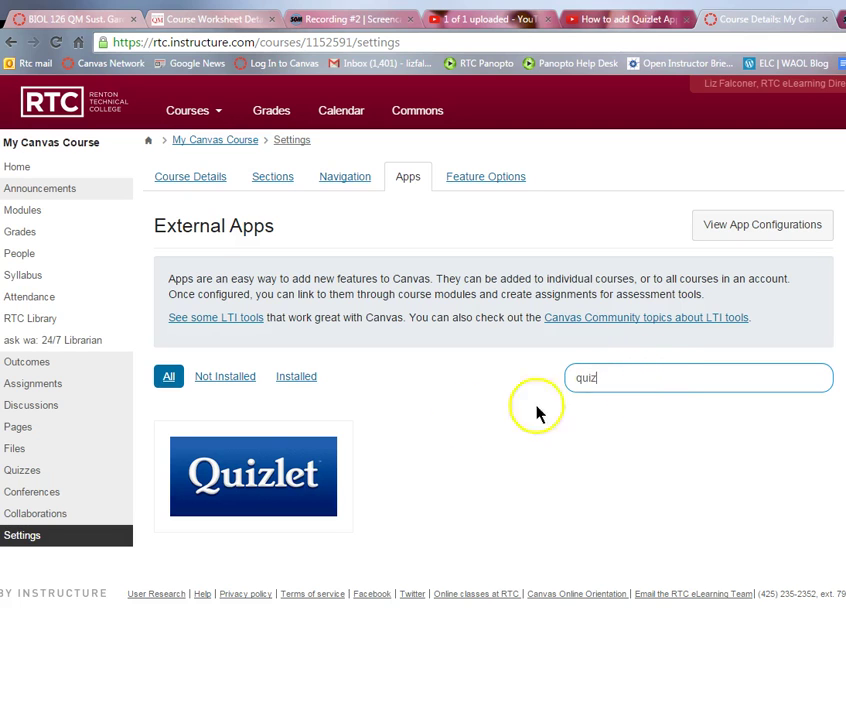
Step: Add the Quizlet app to the course, keeping its name as Quizlet
left_click(272, 478)
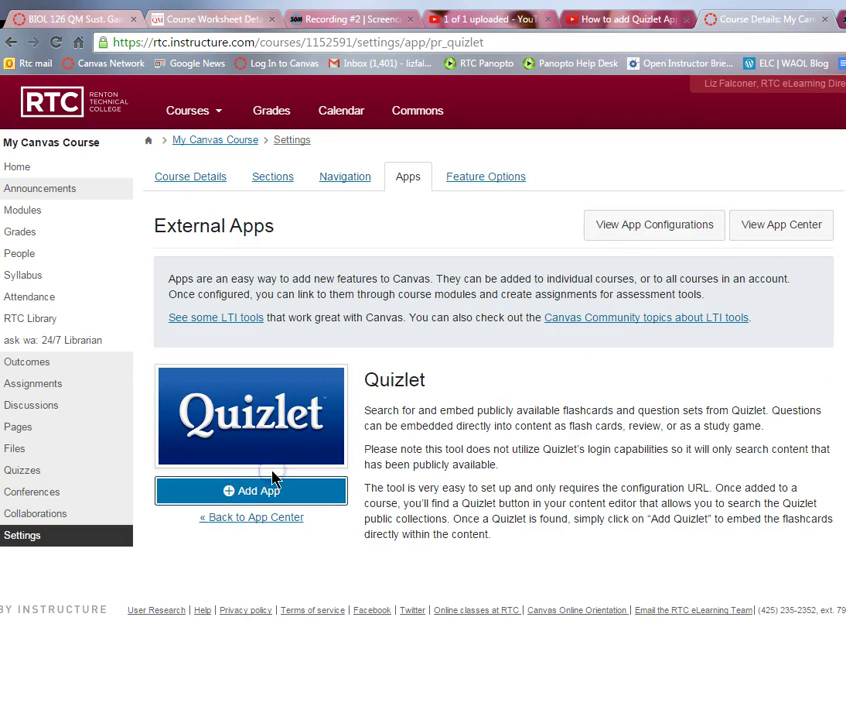
left_click(259, 493)
left_click(363, 403)
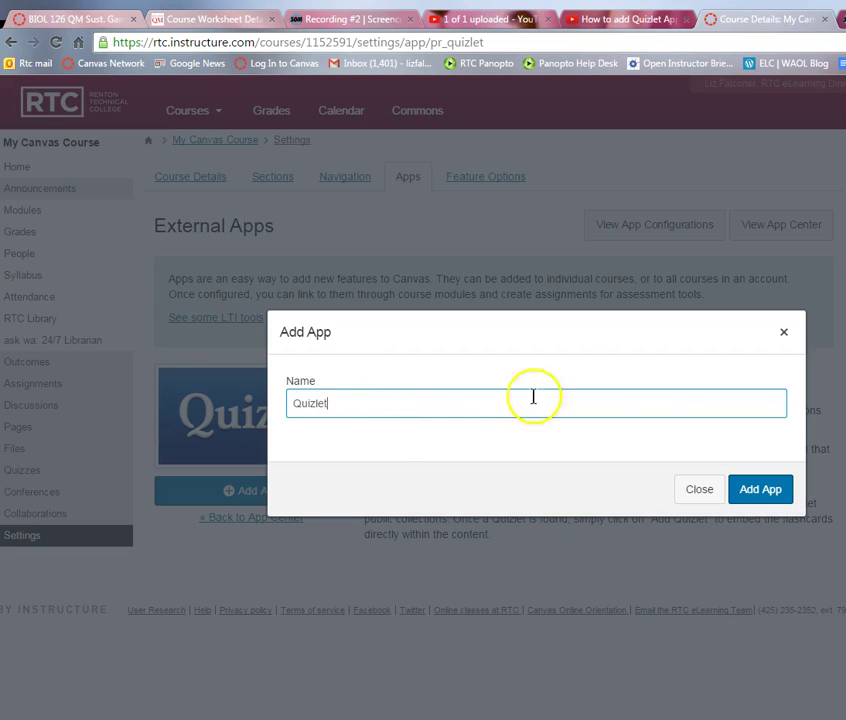
left_click(760, 492)
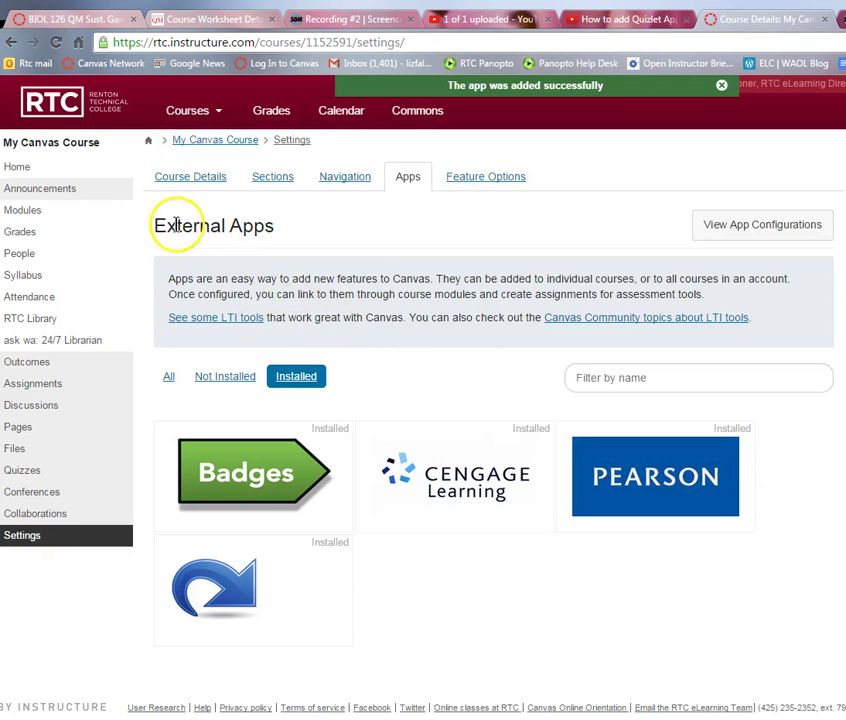
left_click(90, 208)
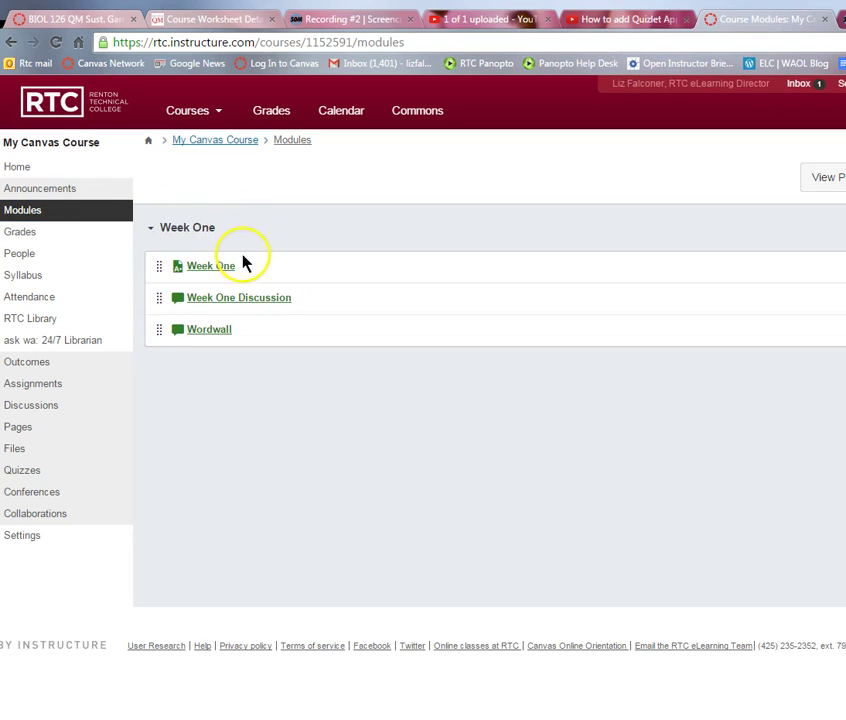
Step: Open the Week One assignment from Modules and start editing it
left_click(210, 266)
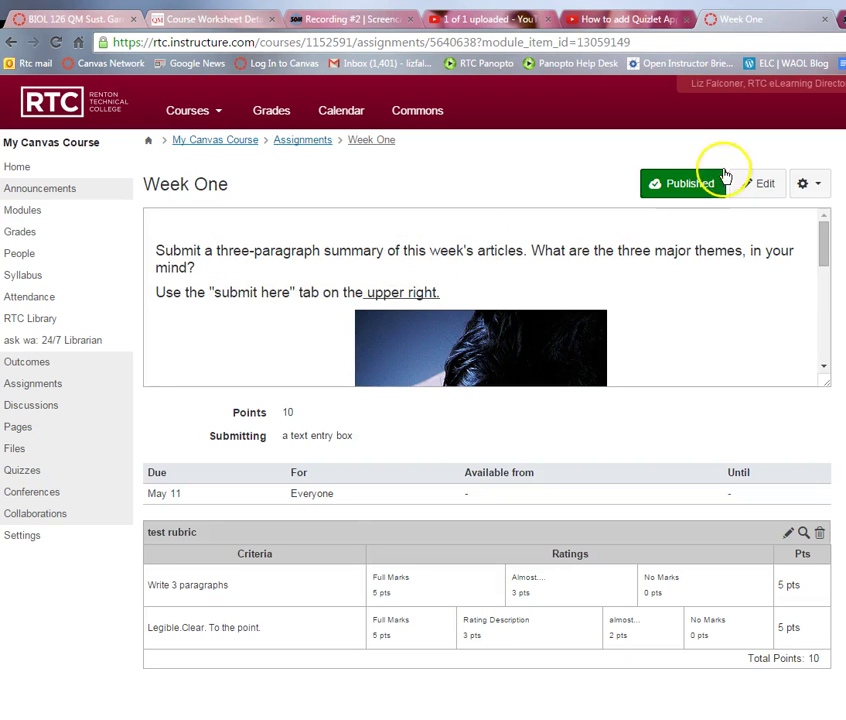
left_click(758, 183)
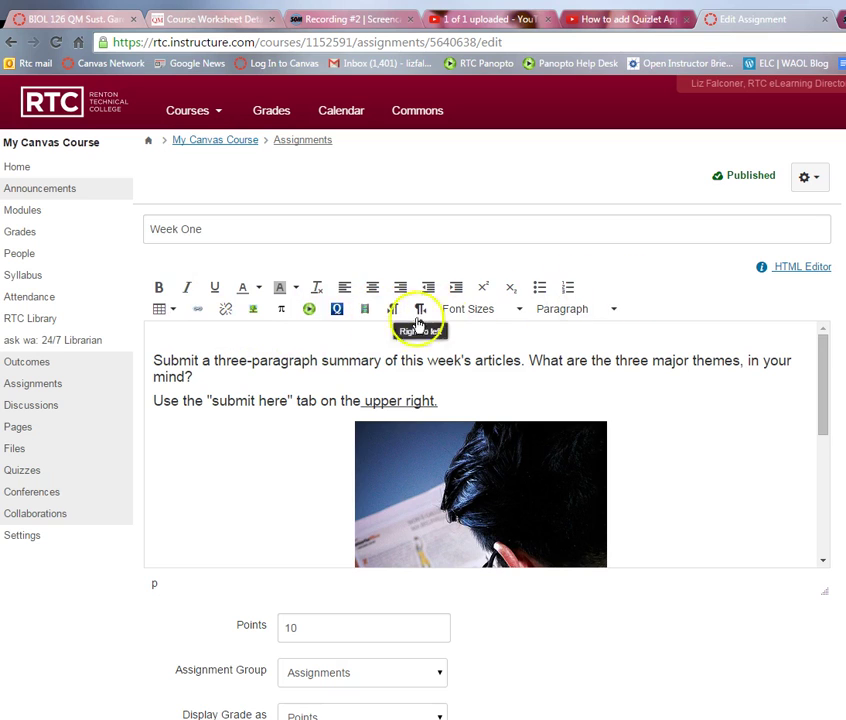
Step: Search Quizlet from the rich content editor for 'A and P' flashcard sets
left_click(337, 311)
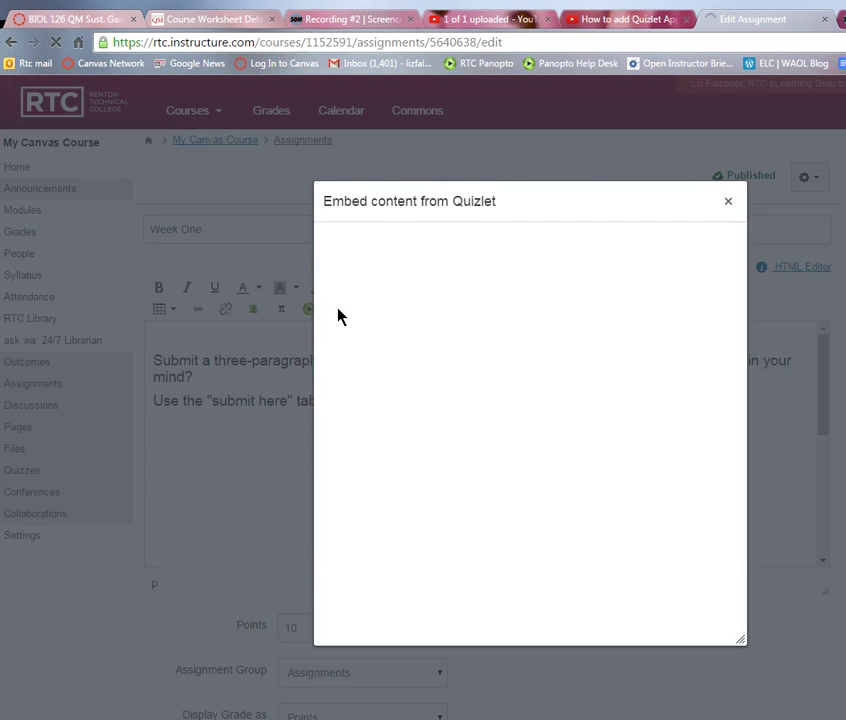
left_click(570, 250)
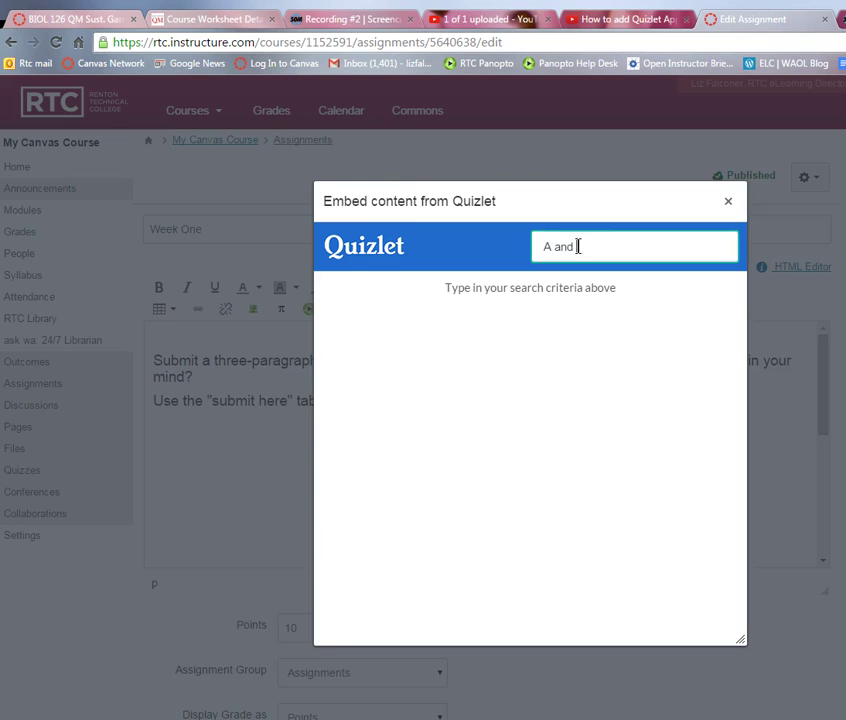
type("A and _")
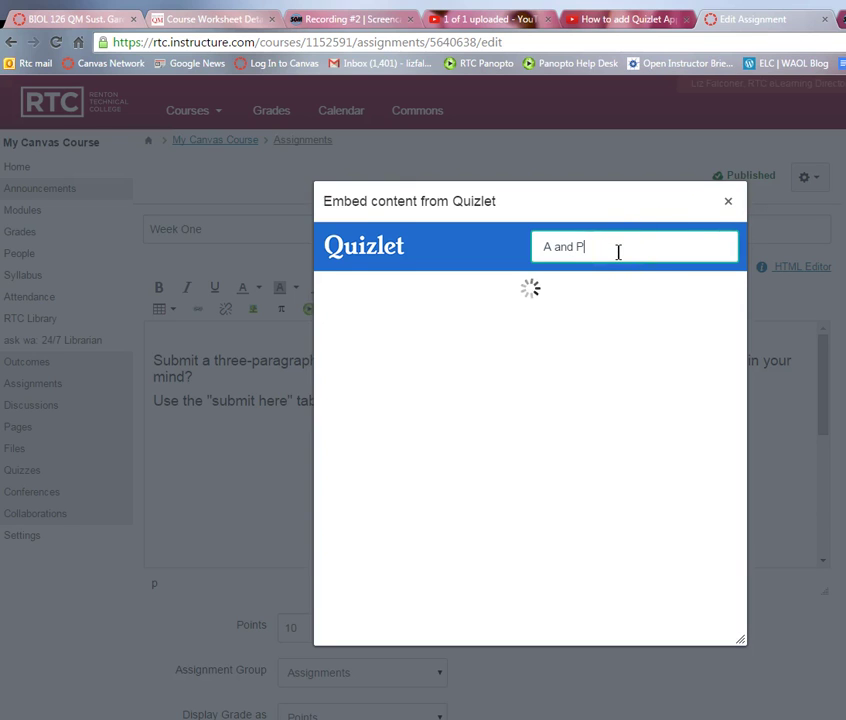
mouse_move(738, 312)
left_mouse_down()
mouse_move(742, 457)
mouse_move(733, 504)
mouse_move(743, 289)
mouse_move(736, 330)
mouse_move(737, 313)
left_mouse_up()
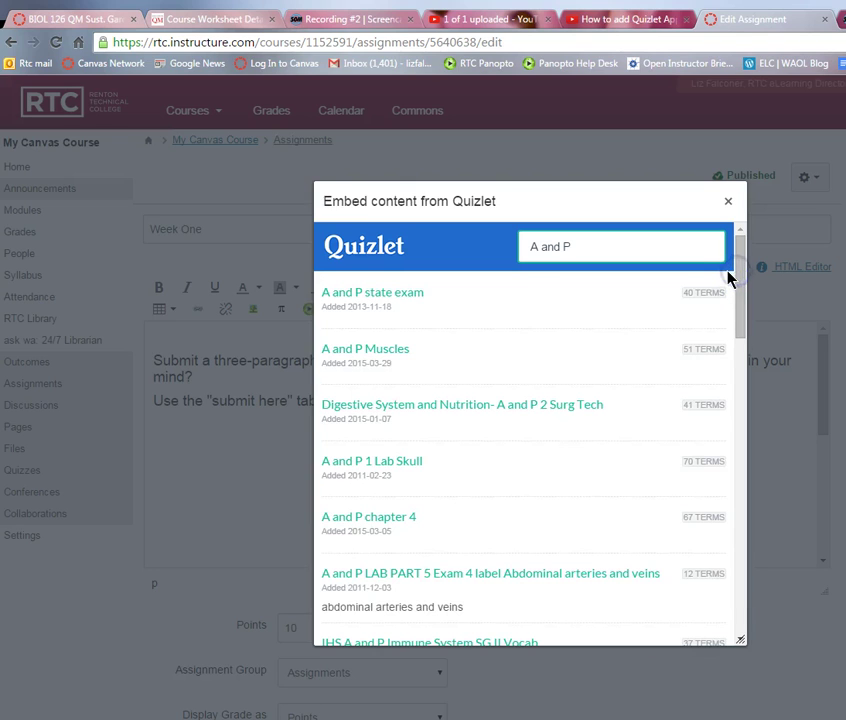
Step: Preview the A and P Muscles set, flipping and advancing cards through to Teres Minor
left_click(346, 349)
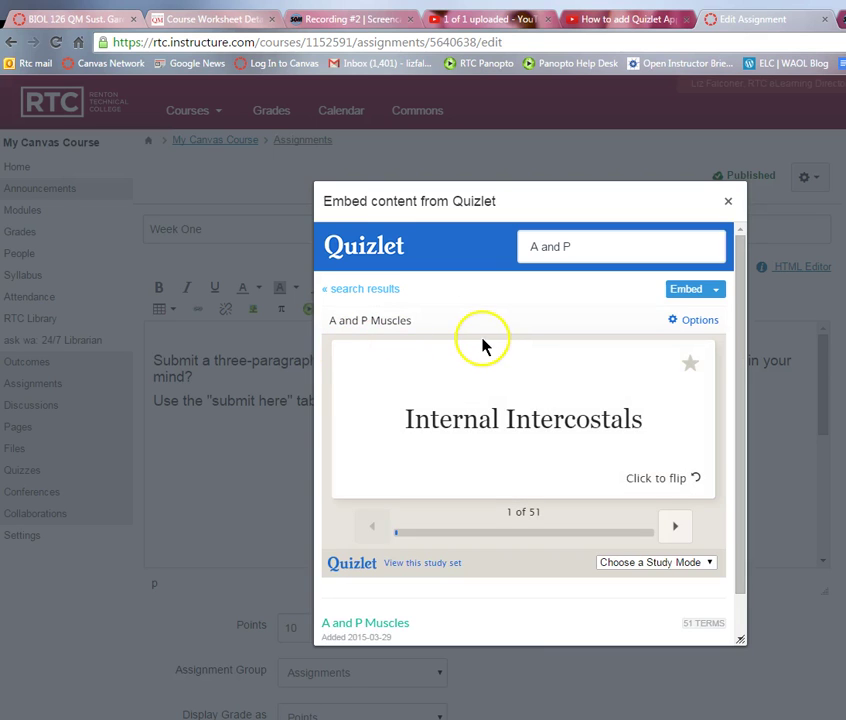
left_click(692, 479)
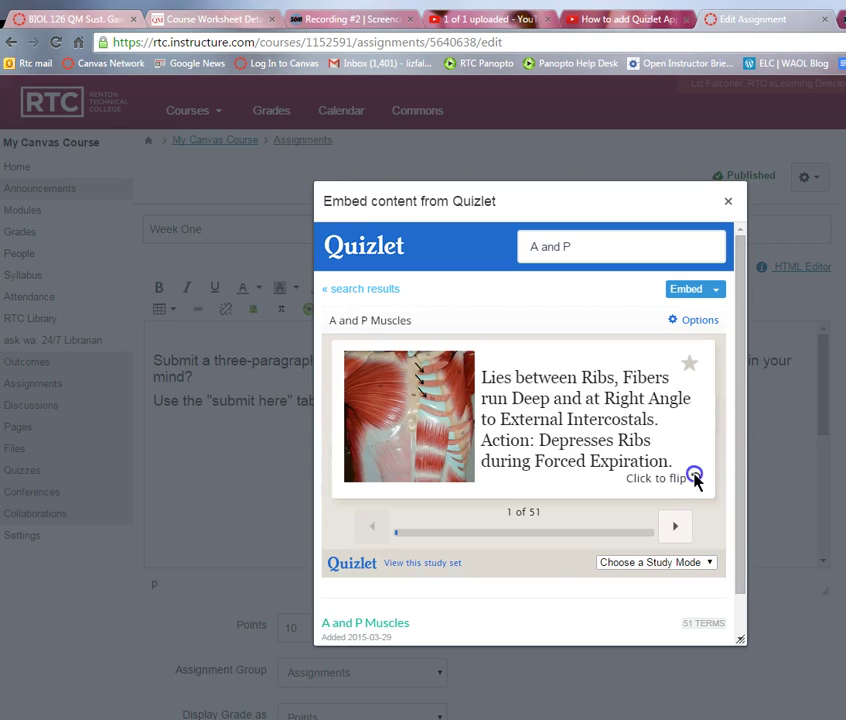
left_click(695, 479)
left_click(676, 522)
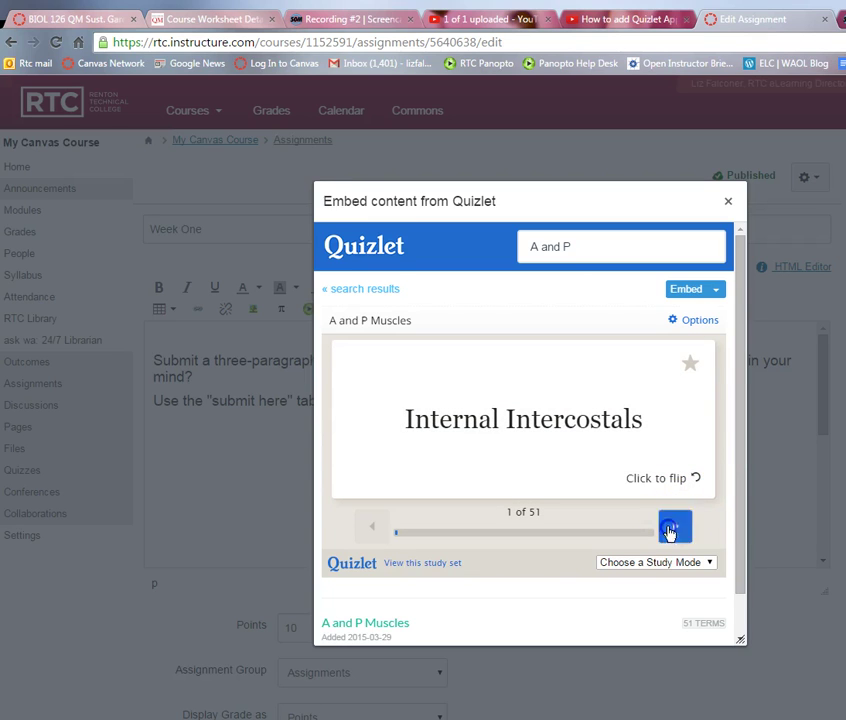
left_click(670, 527)
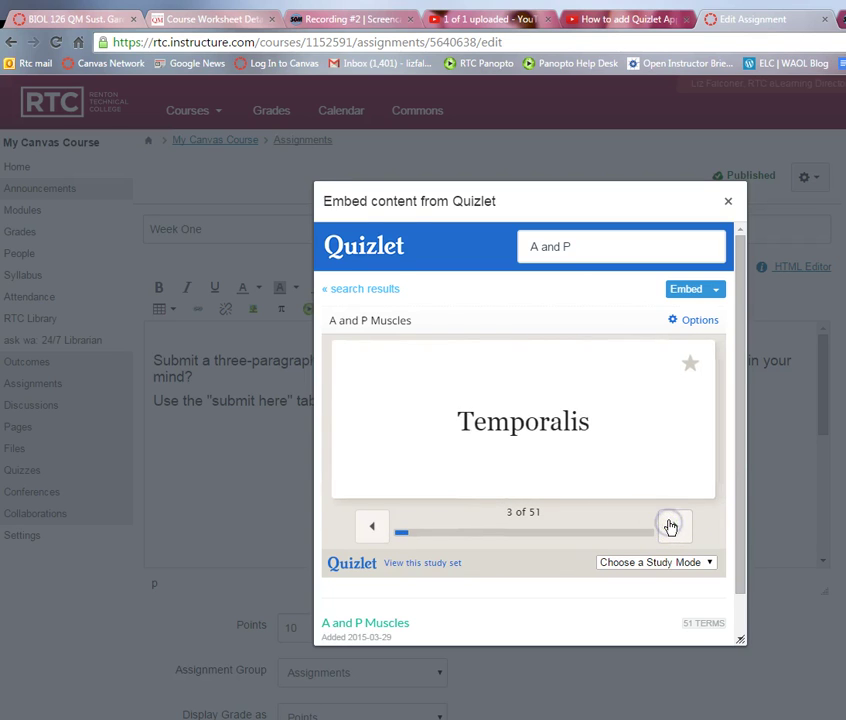
left_click(697, 479)
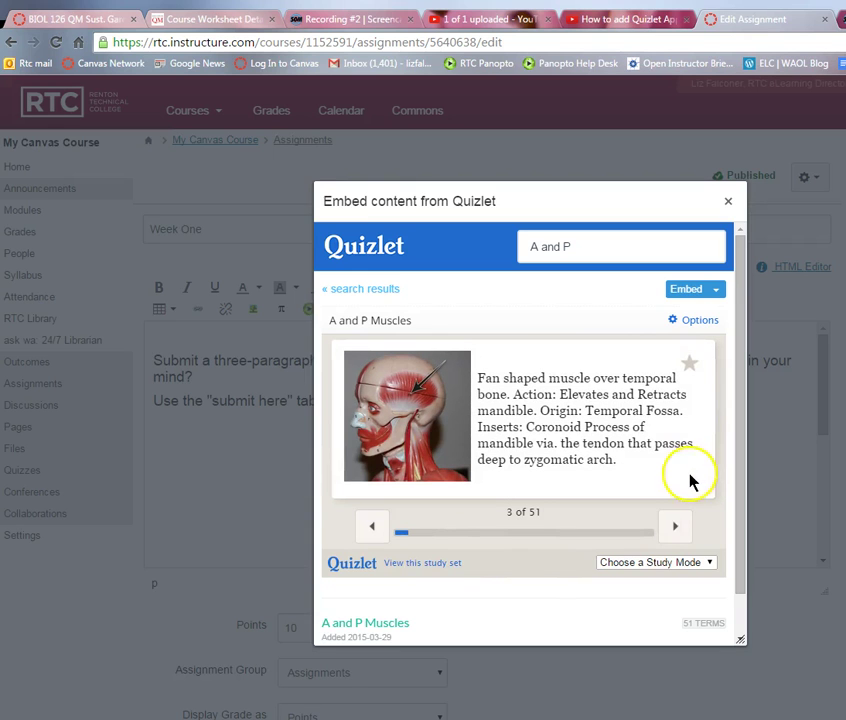
left_click(673, 526)
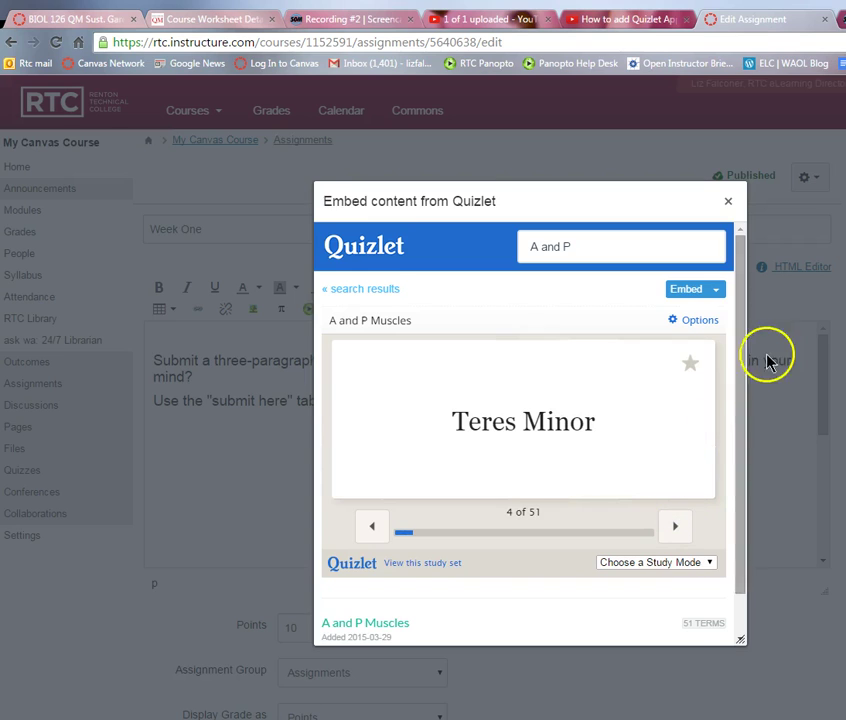
Step: Embed the A and P Muscles set into the description and save the Week One assignment
left_click(679, 291)
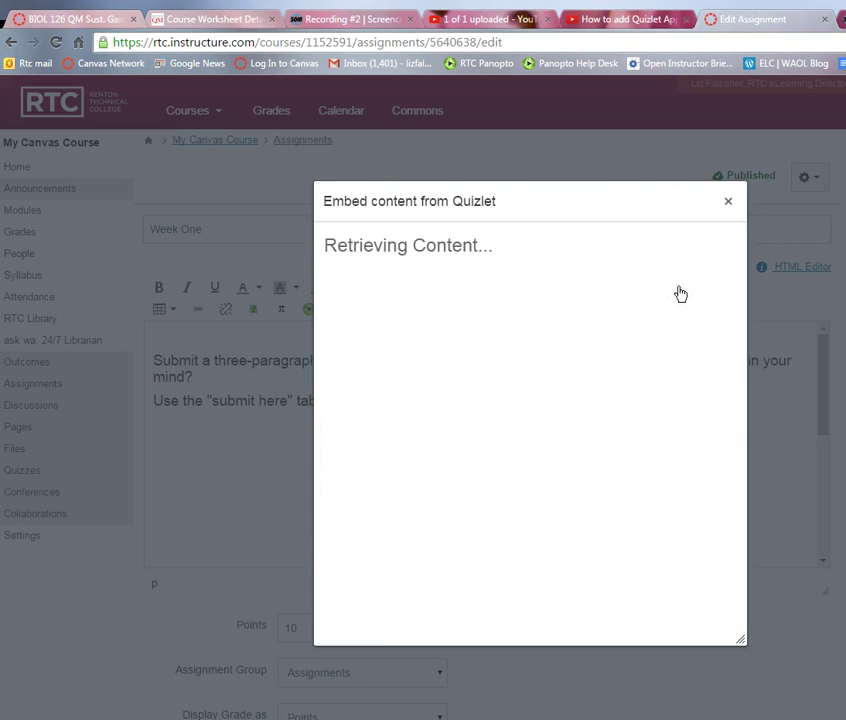
left_click_drag(825, 364, 835, 598)
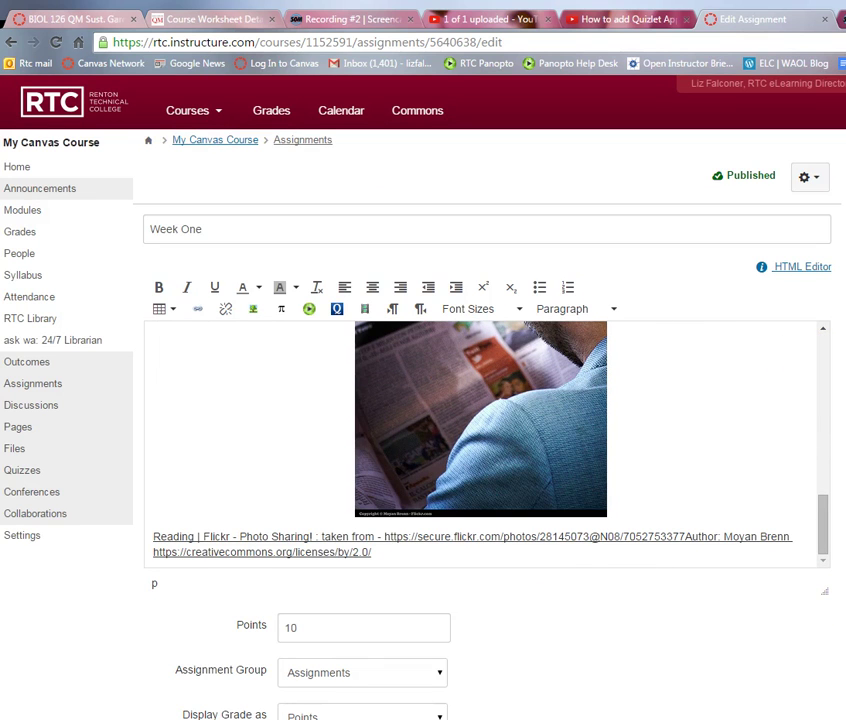
scroll(480, 400, "down", 6)
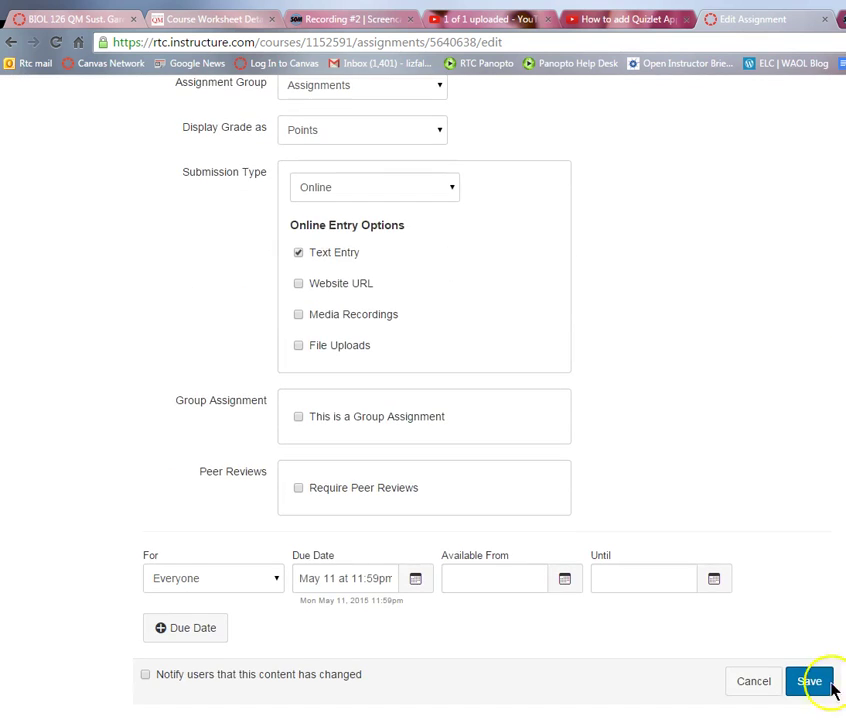
left_click(810, 684)
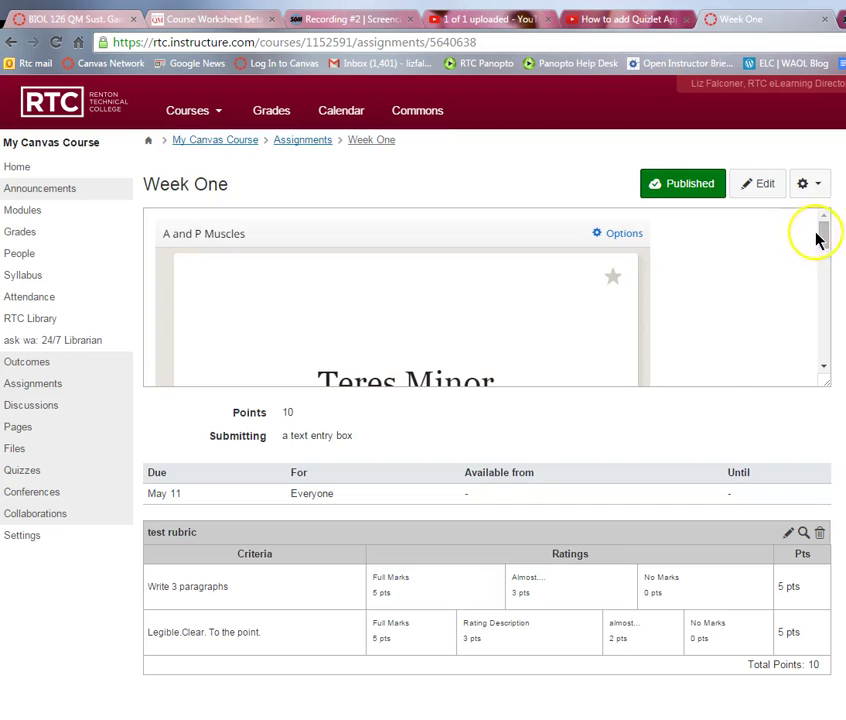
Step: Open the embedded set's Options and turn flashcard audio on, then back off
left_click_drag(826, 238, 806, 230)
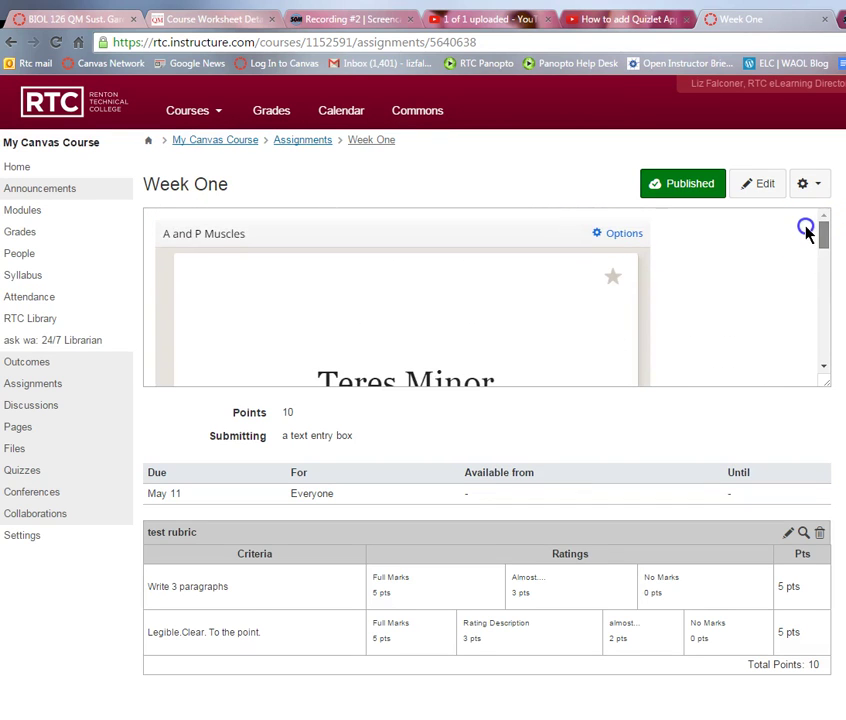
left_click(819, 229)
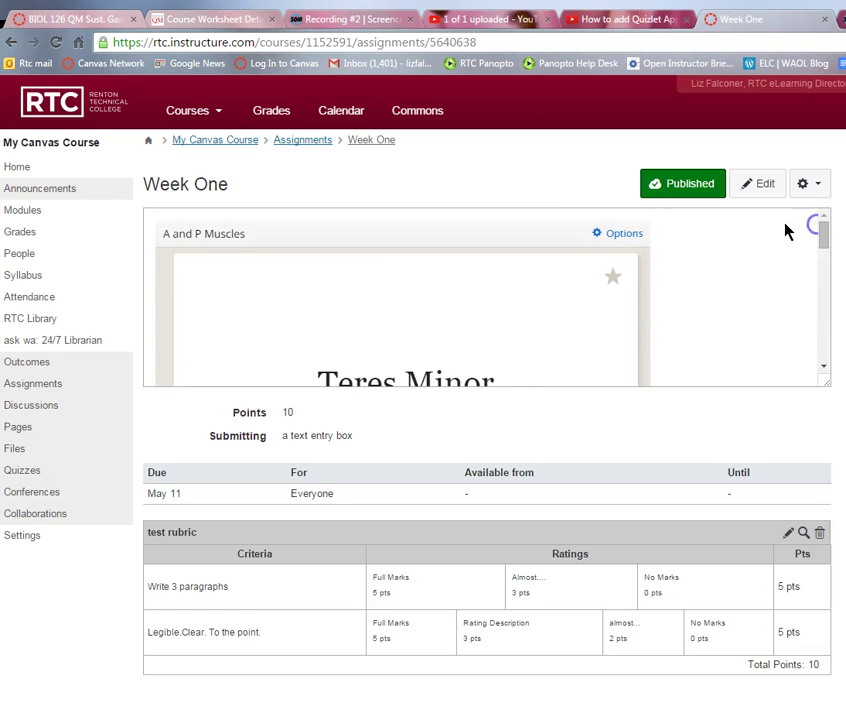
left_click(616, 234)
left_click_drag(823, 232, 826, 237)
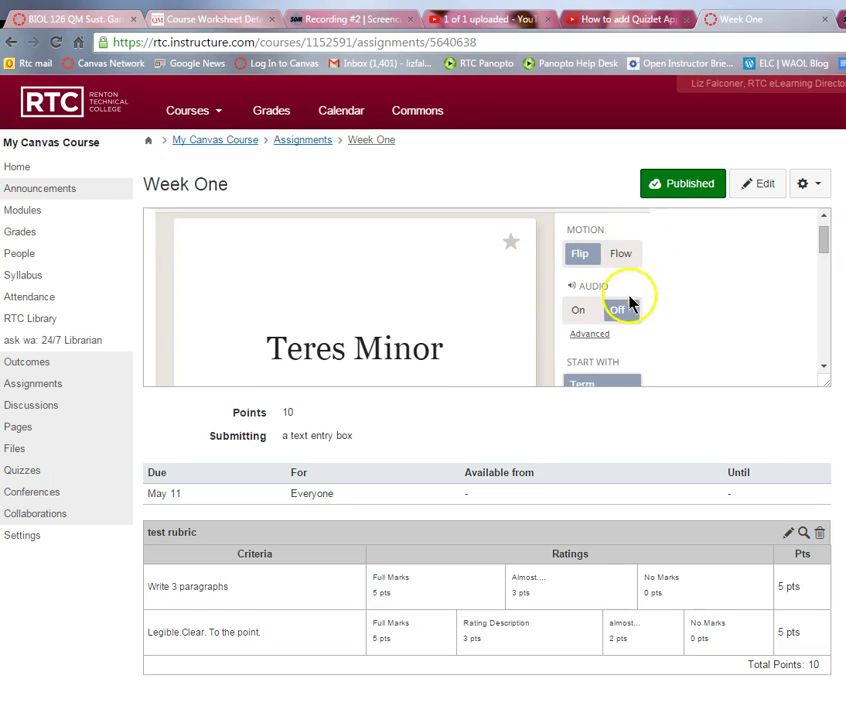
left_click(573, 311)
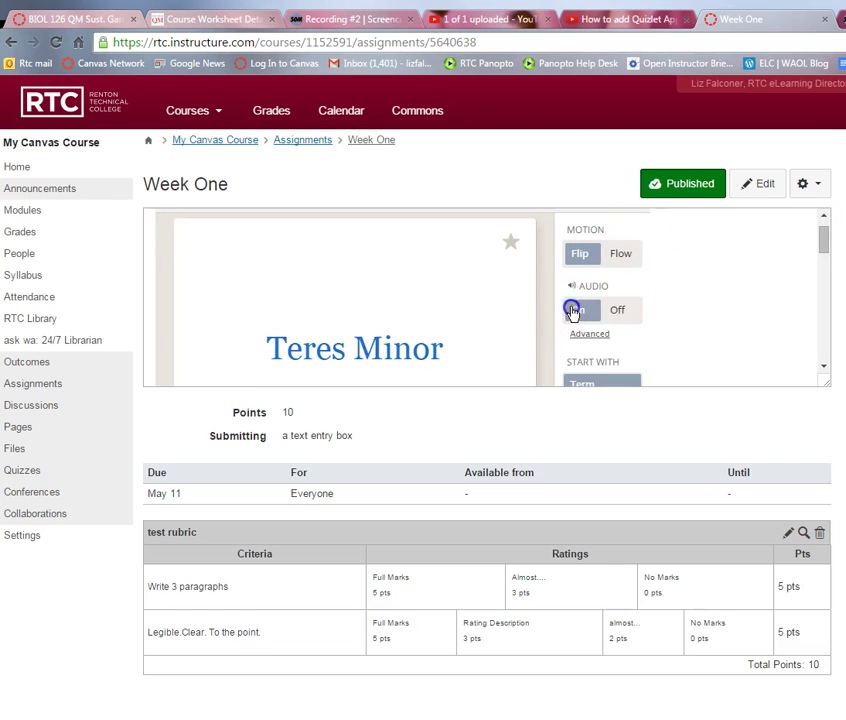
left_click(621, 311)
Step: View the embed's available study modes, then return to the course Modules list
left_click_drag(828, 237, 825, 274)
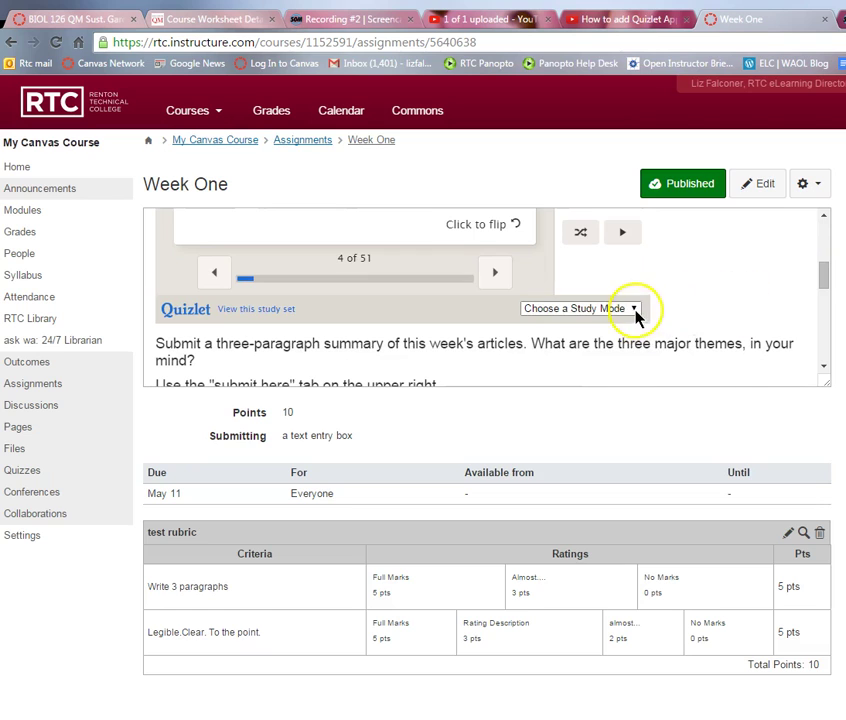
left_click(634, 309)
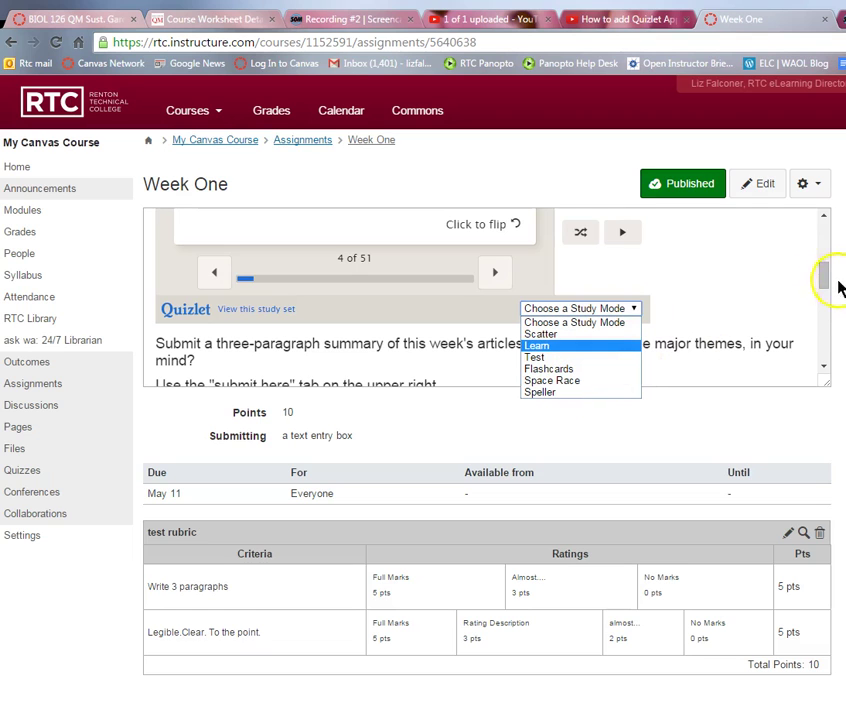
left_click(22, 211)
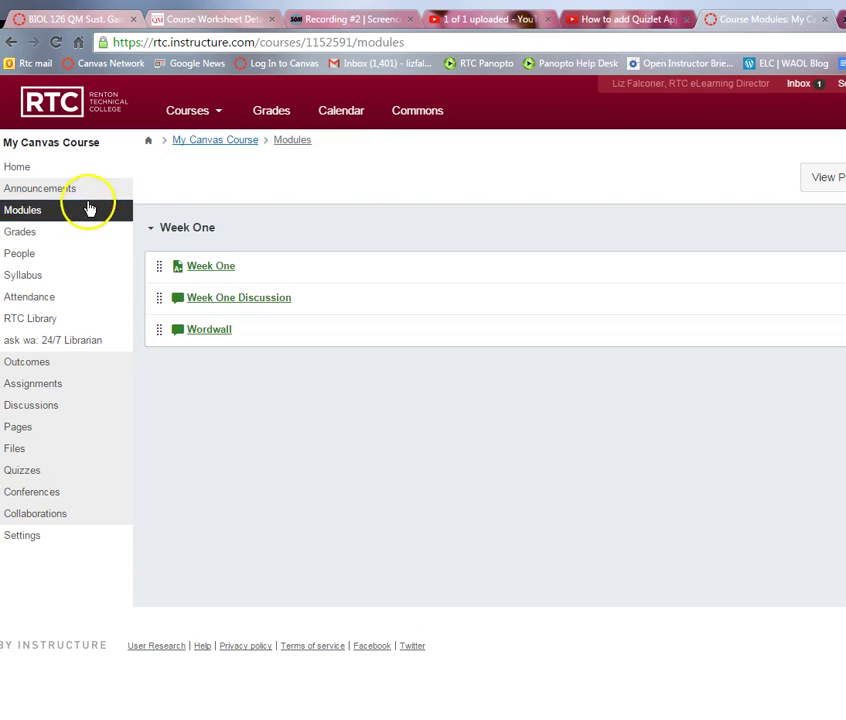
Step: Open the Week One Discussion from Modules and start editing it
left_click(250, 299)
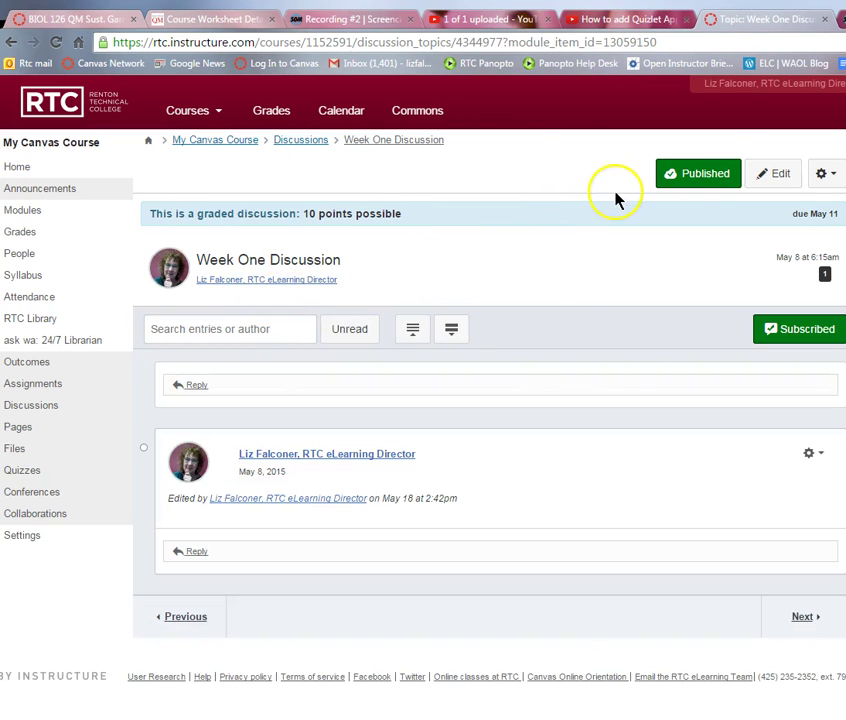
left_click(766, 178)
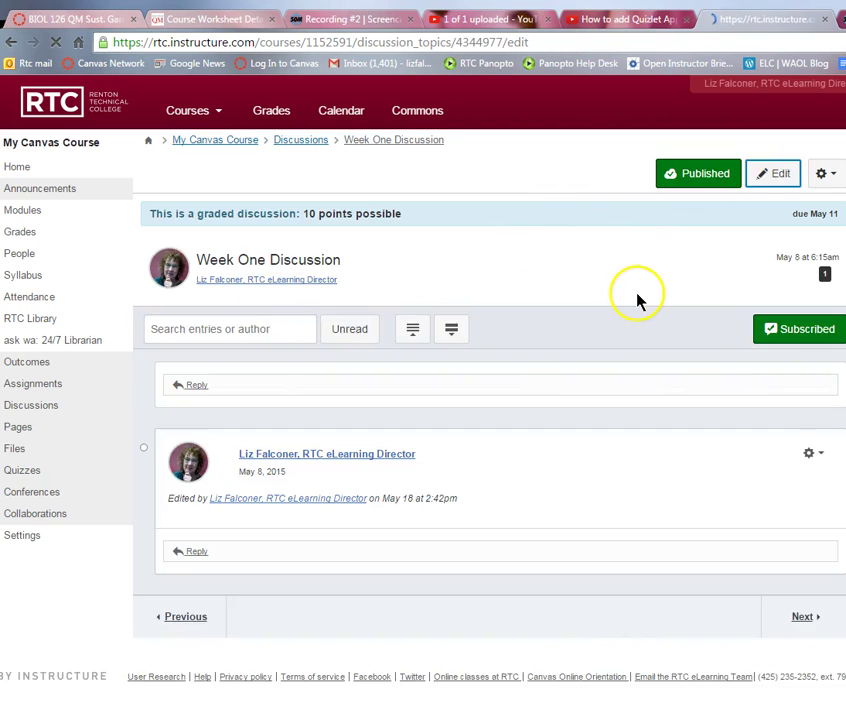